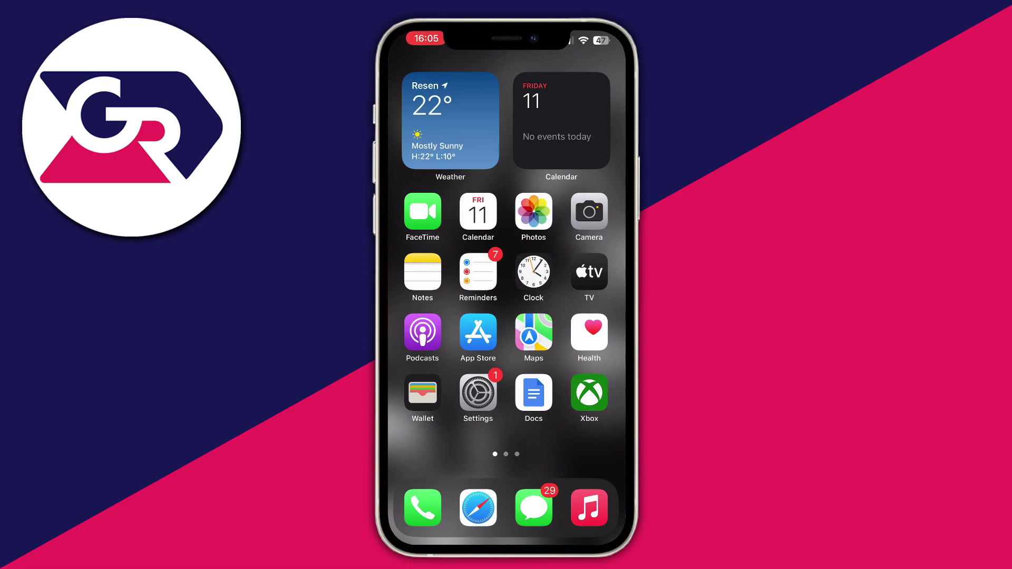
# Search the App Store for 'google drive' and open the Google Drive app page.
pyautogui.click(478, 332)
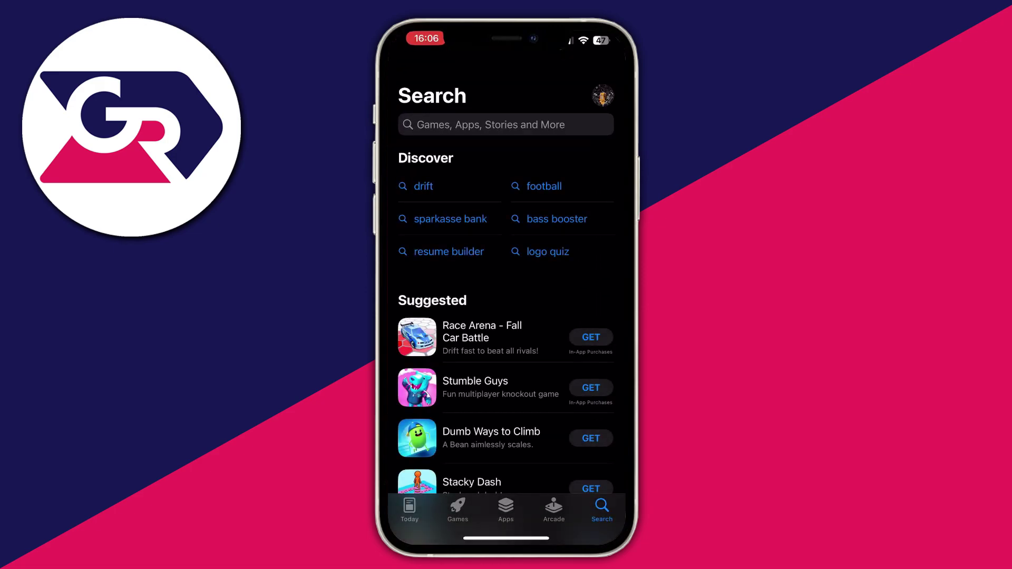
pyautogui.click(491, 124)
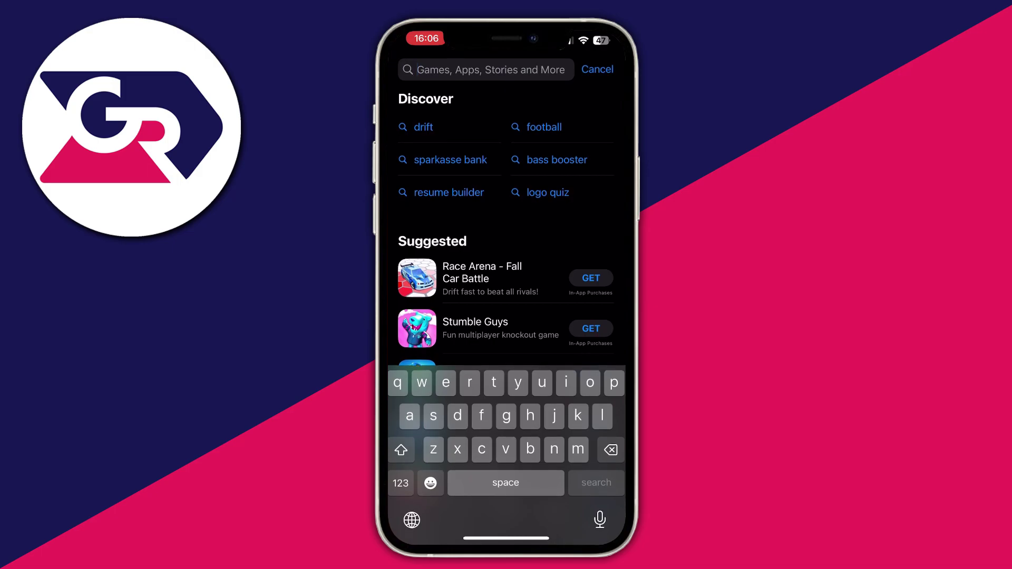
pyautogui.write('goog')
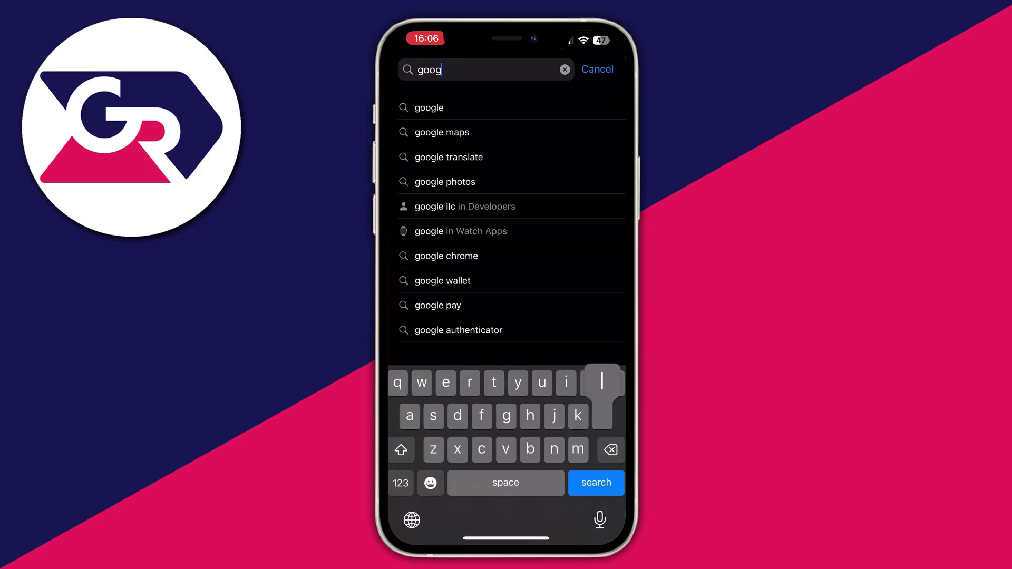
pyautogui.write('le drive')
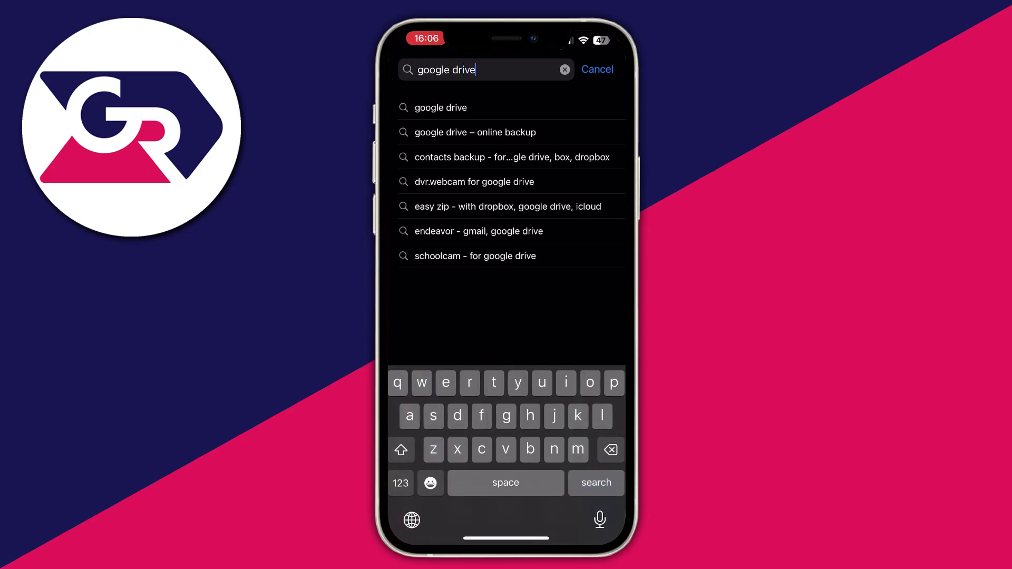
pyautogui.press('Return')
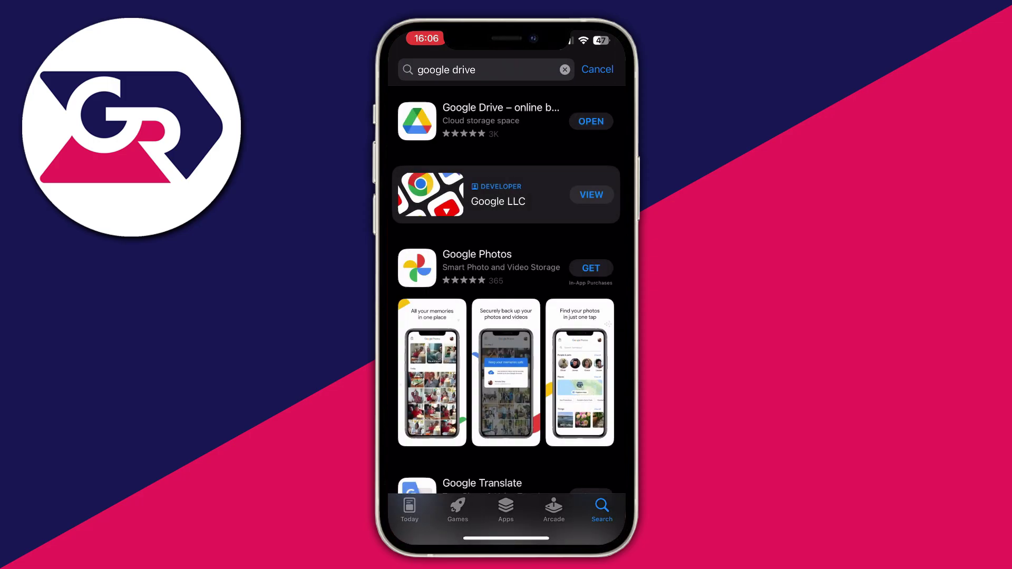
pyautogui.click(490, 121)
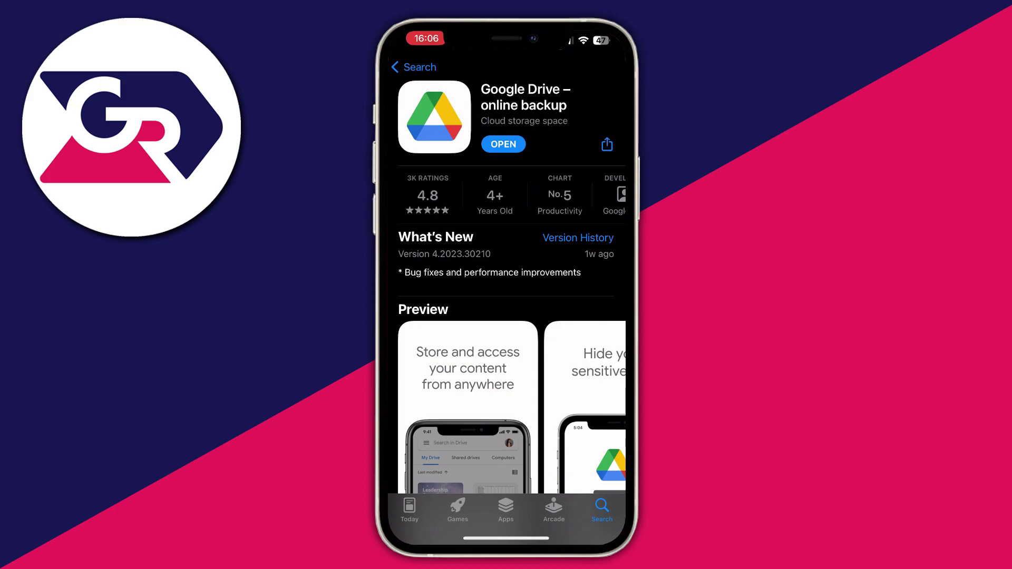
# Find 'Drive' through the App Library search and launch the Google Drive app.
pyautogui.moveTo(506, 538); pyautogui.dragTo(506, 369)
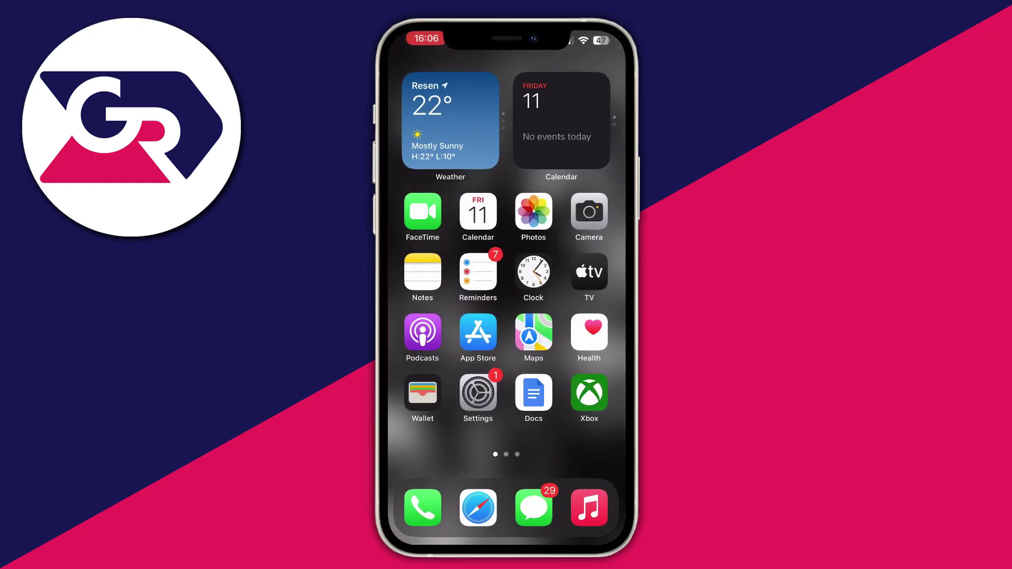
pyautogui.moveTo(580, 264); pyautogui.dragTo(422, 263)
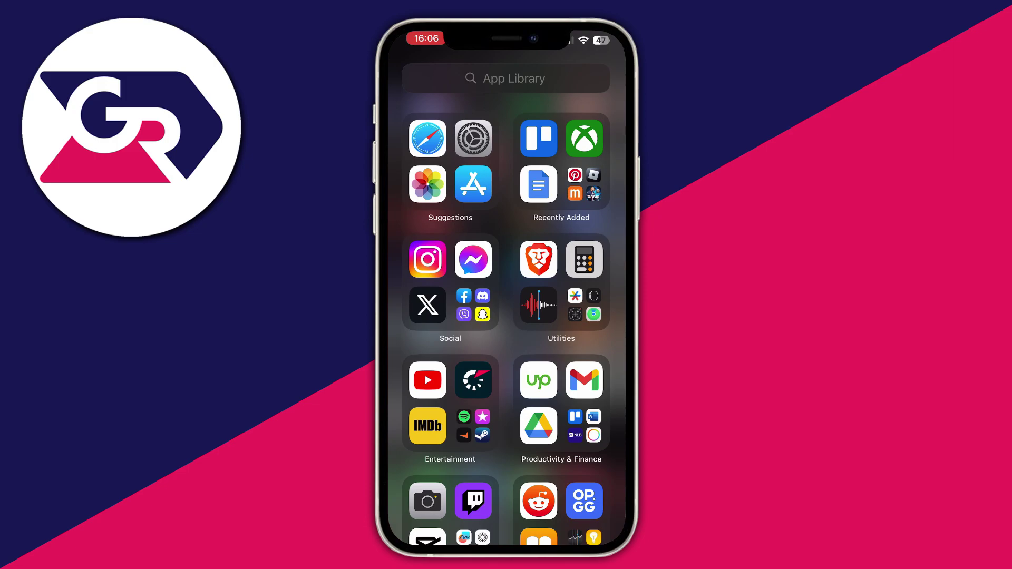
pyautogui.click(506, 78)
pyautogui.write('D')
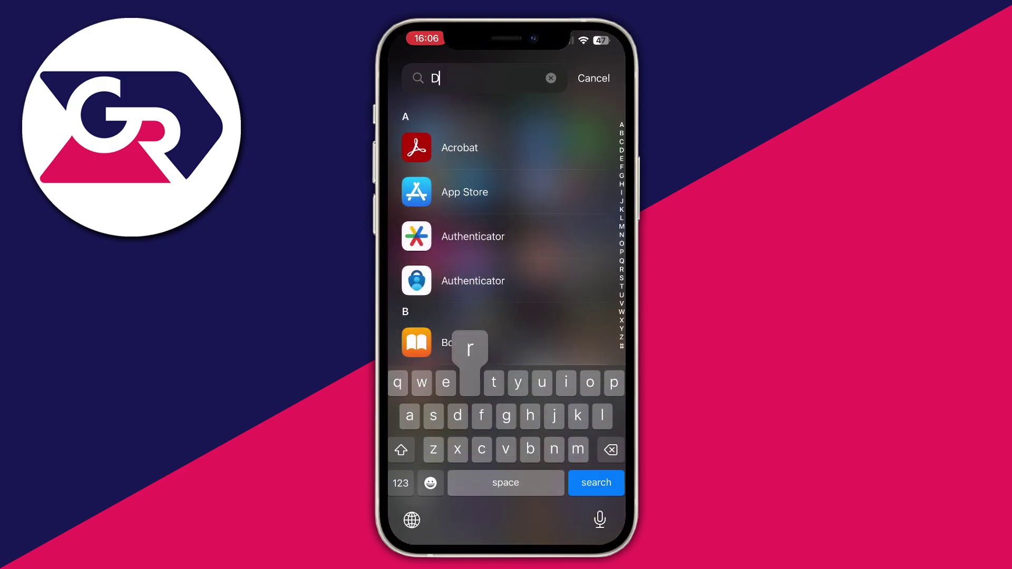
pyautogui.write('rive')
pyautogui.click(417, 130)
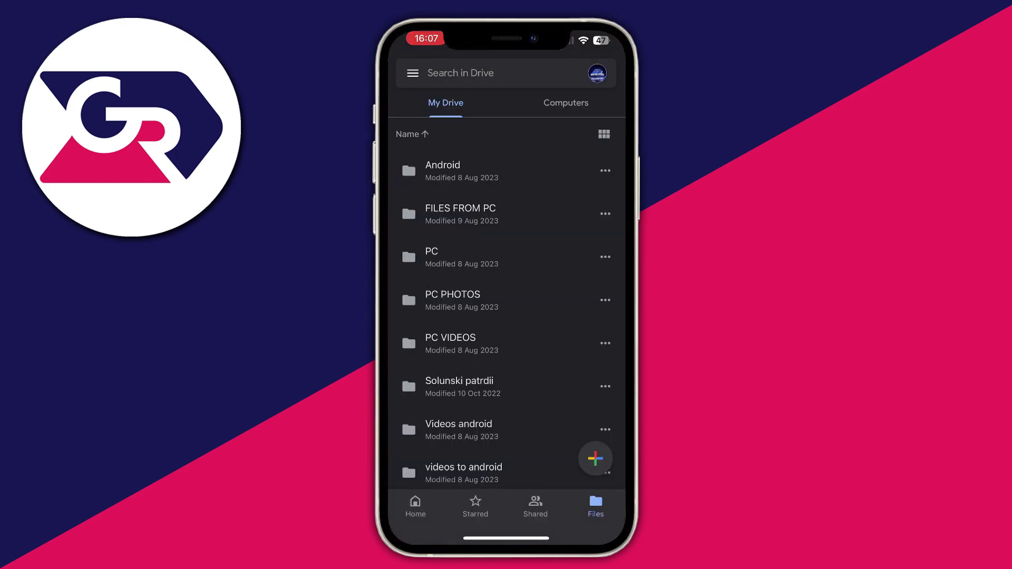
# Create a new folder named 'IOS FILES' in My Drive.
pyautogui.click(596, 459)
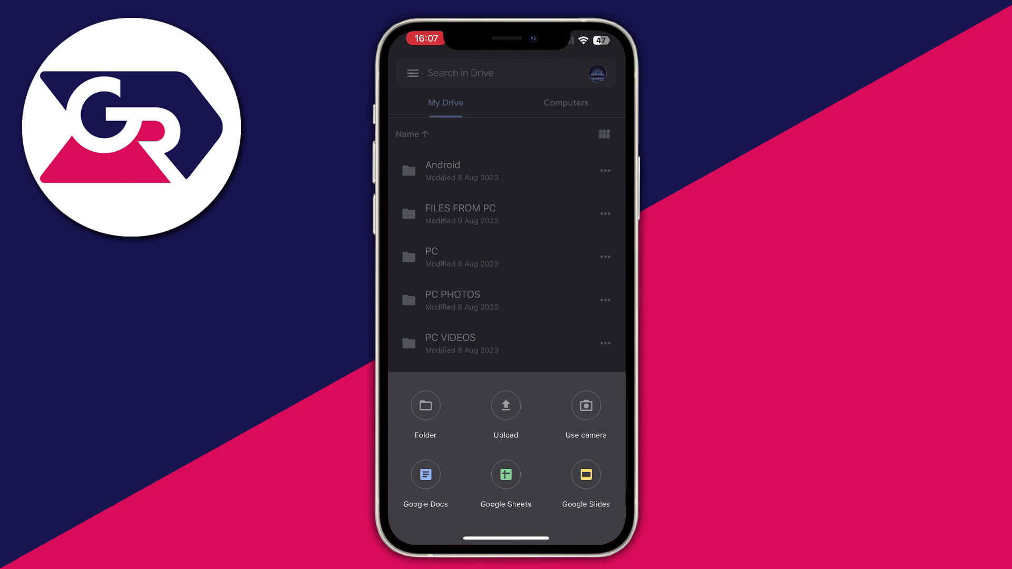
pyautogui.click(426, 405)
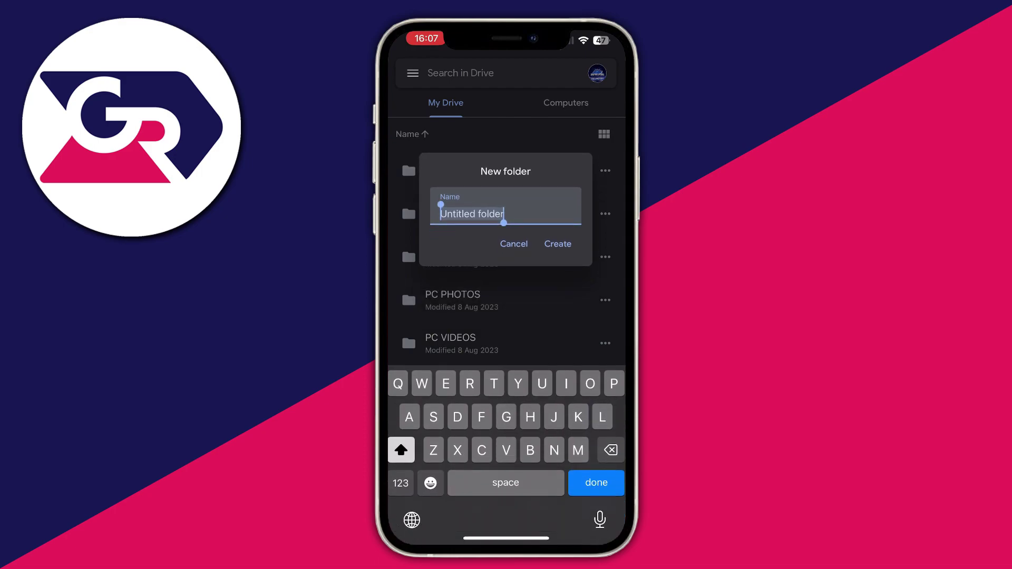
pyautogui.write('IOS FILES')
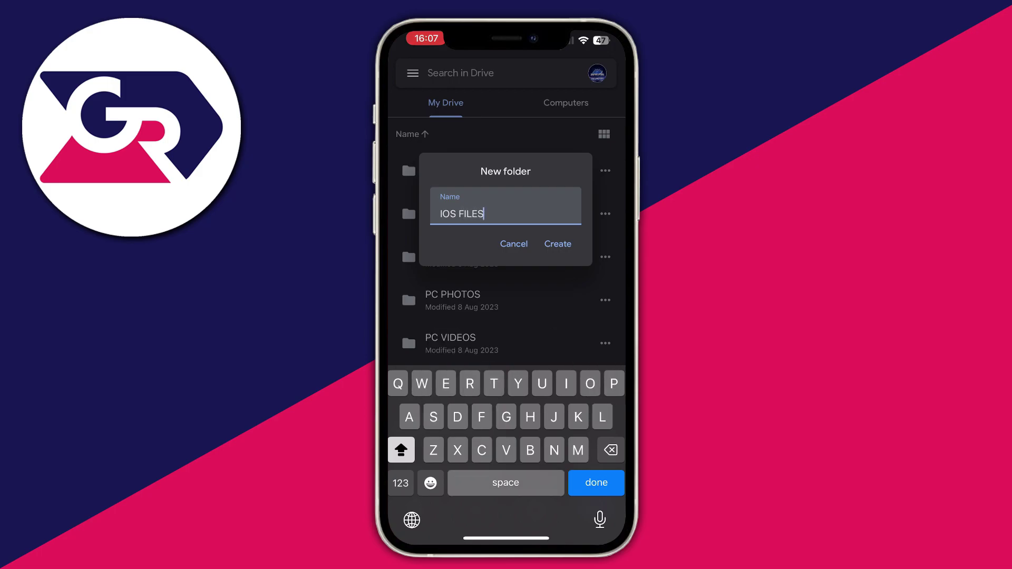
pyautogui.press('Return')
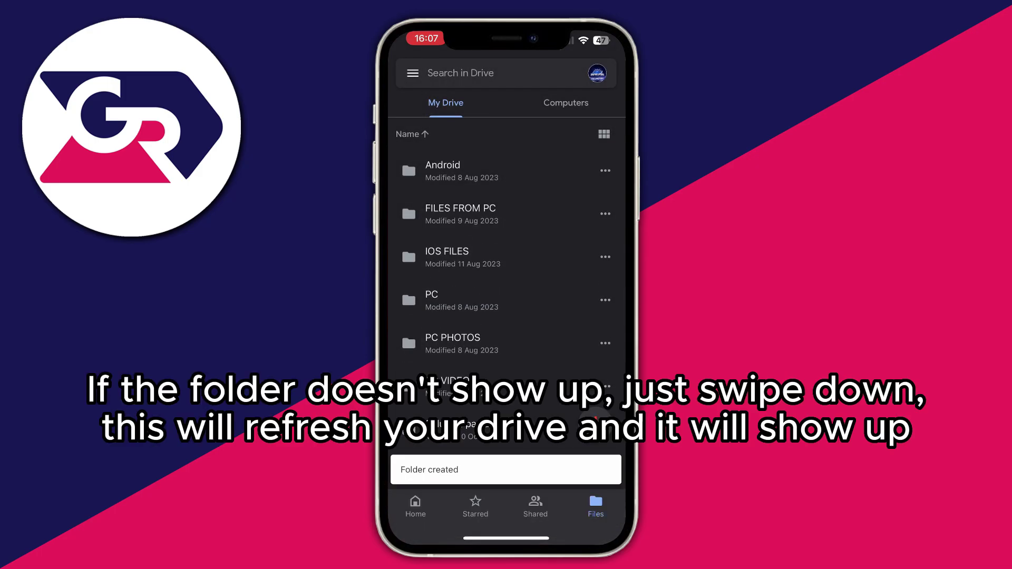
# Open the IOS FILES folder and start uploading a file from the phone's storage.
pyautogui.click(448, 257)
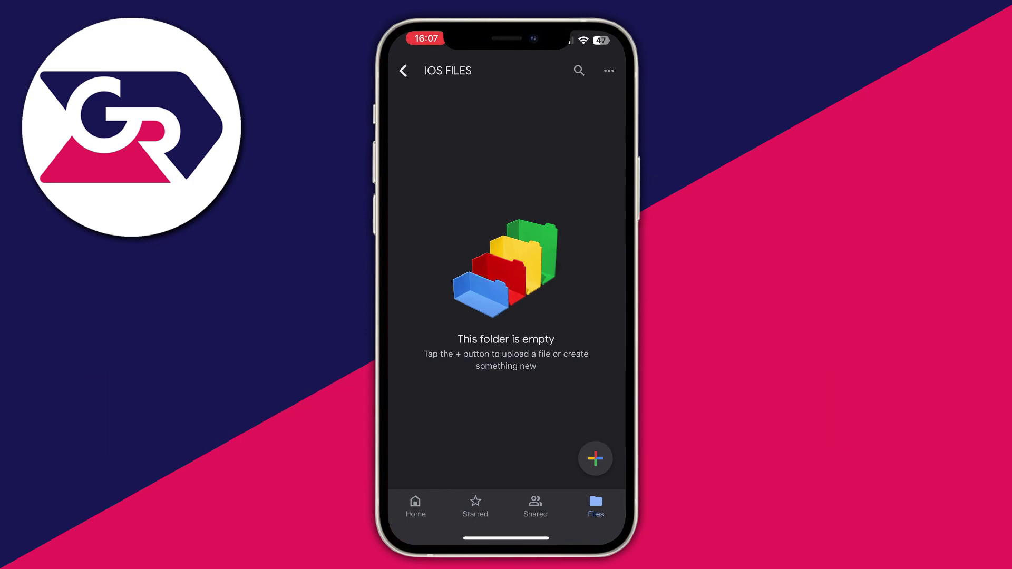
pyautogui.click(595, 458)
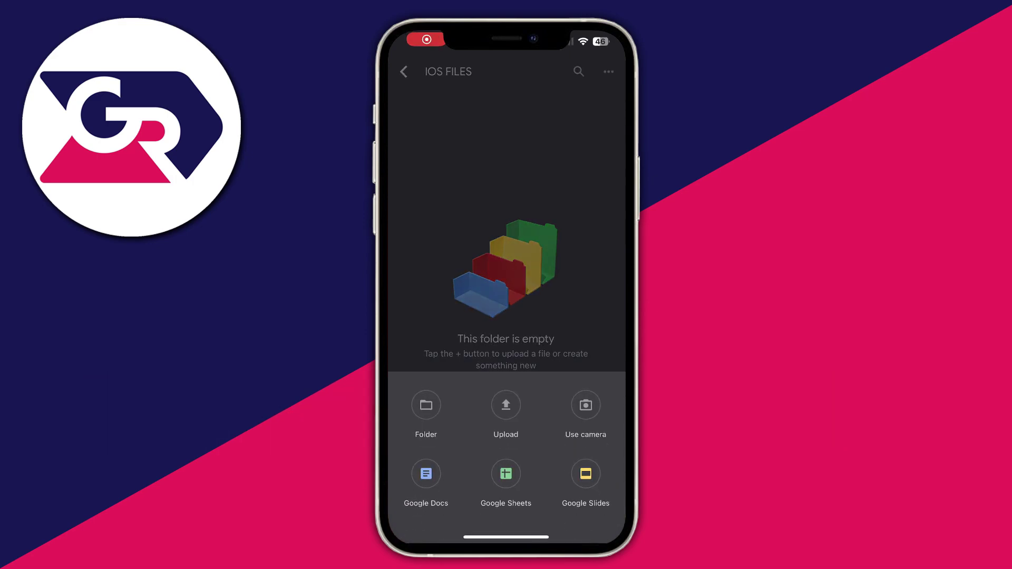
pyautogui.click(505, 405)
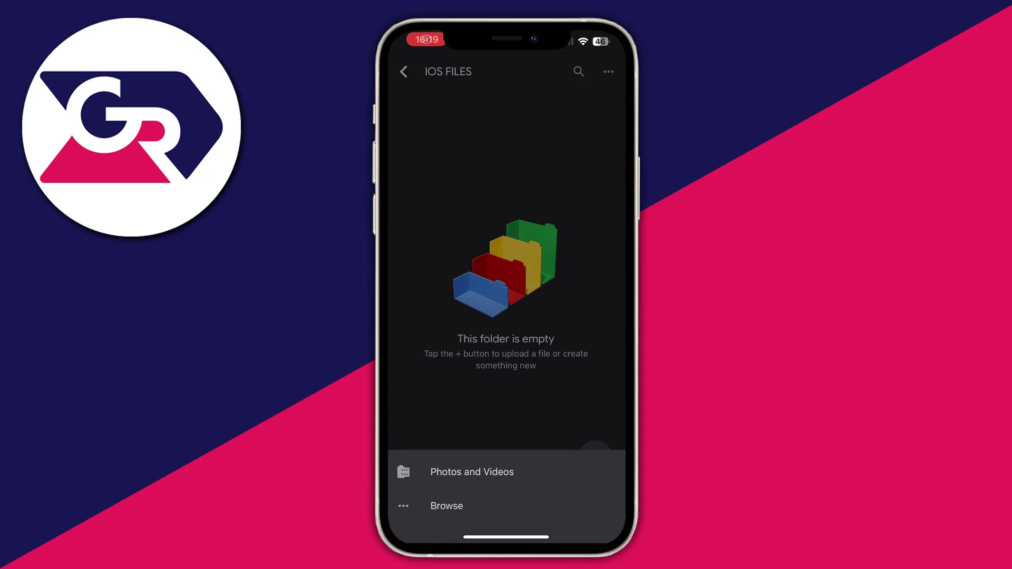
pyautogui.click(446, 506)
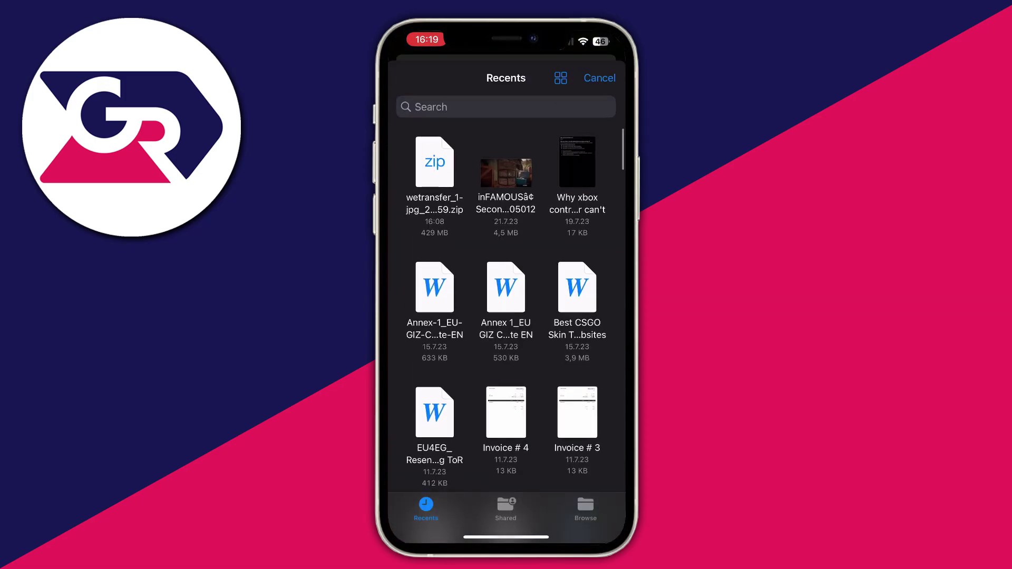
# Choose the 429 MB WeTransfer zip from Recents to upload into IOS FILES.
pyautogui.scroll(-5, 506, 302)
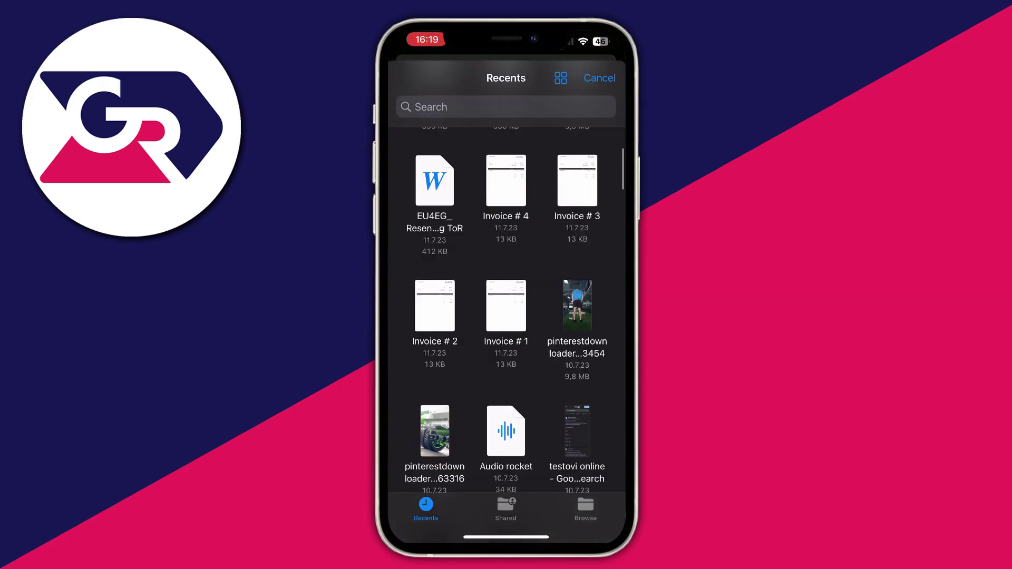
pyautogui.scroll(5, 506, 302)
pyautogui.click(586, 509)
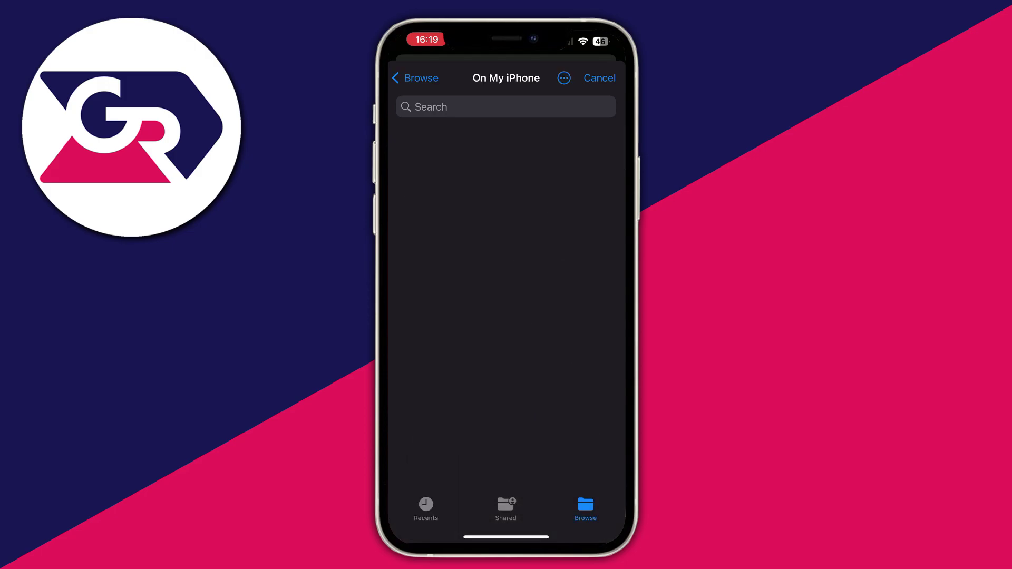
pyautogui.scroll(-10, 506, 302)
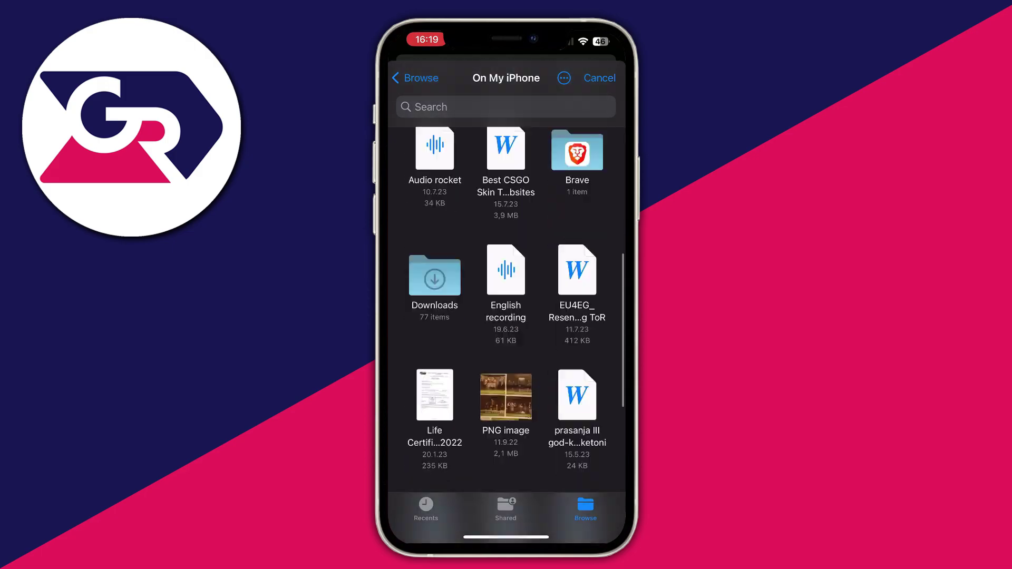
pyautogui.scroll(10, 506, 302)
pyautogui.scroll(-2, 506, 302)
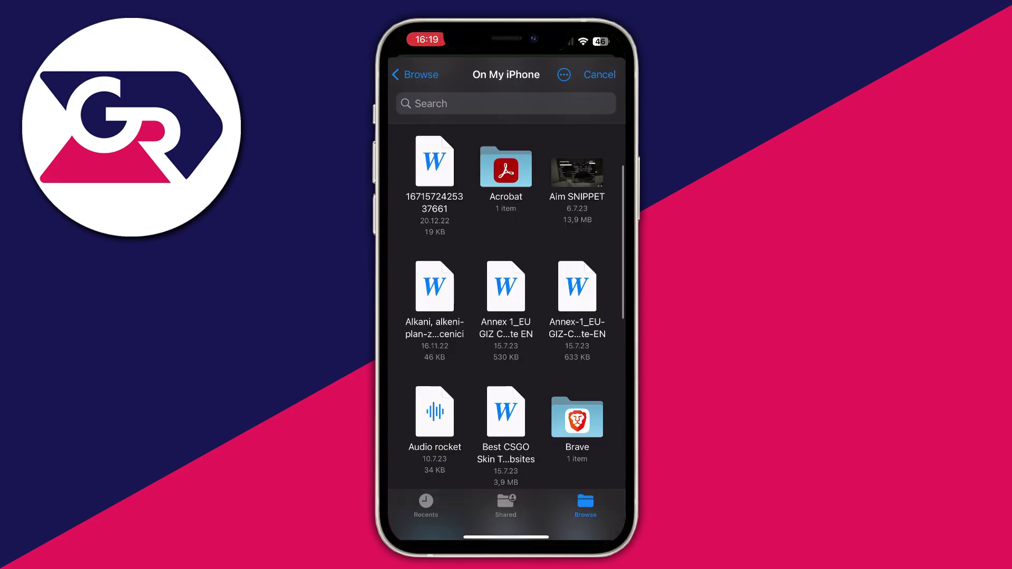
pyautogui.scroll(-3, 506, 302)
pyautogui.scroll(2, 506, 302)
pyautogui.scroll(5, 507, 302)
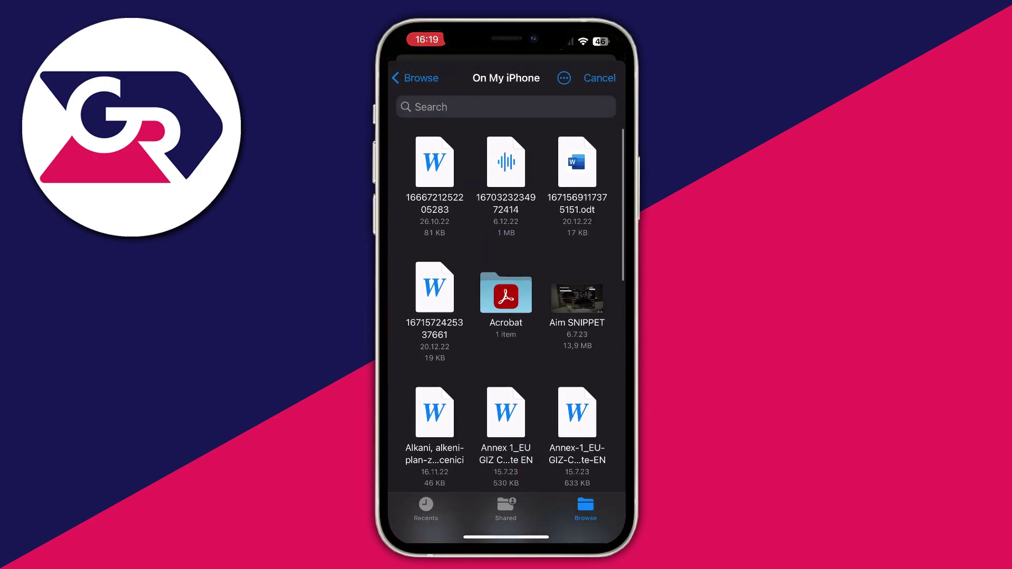
pyautogui.click(427, 509)
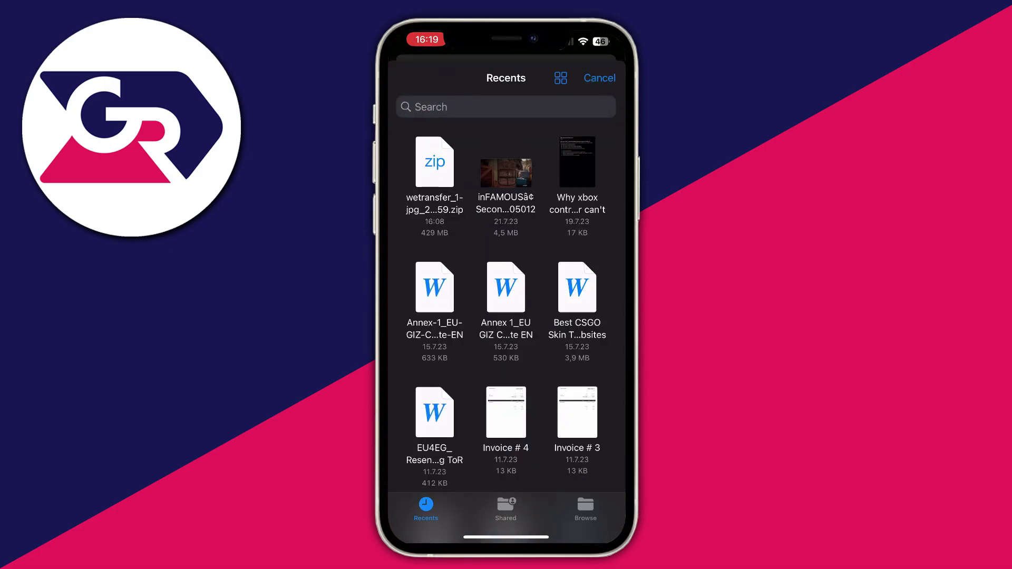
pyautogui.click(434, 164)
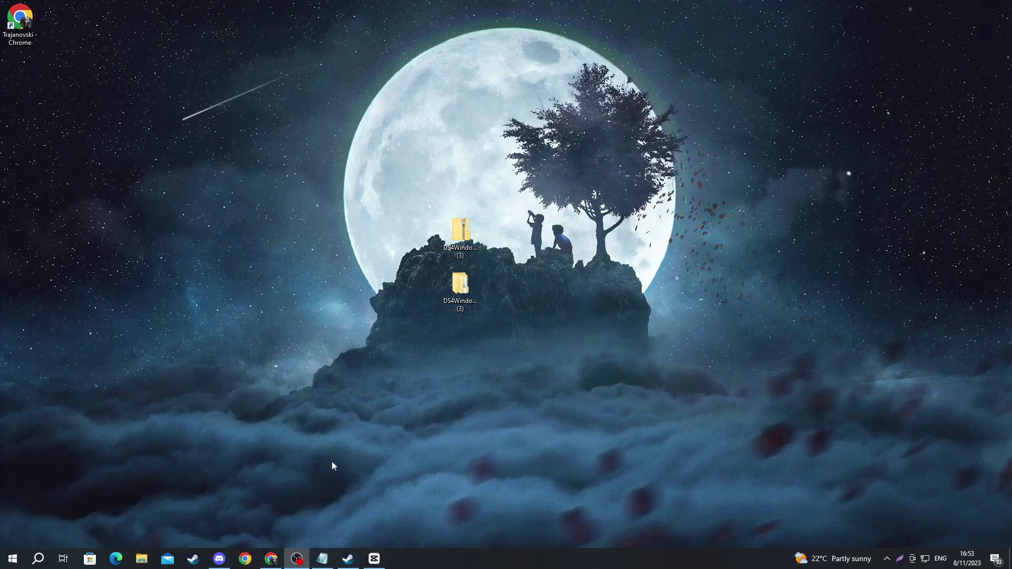
# Launch Chrome from the taskbar and Google search for 'google drive'.
pyautogui.click(245, 559)
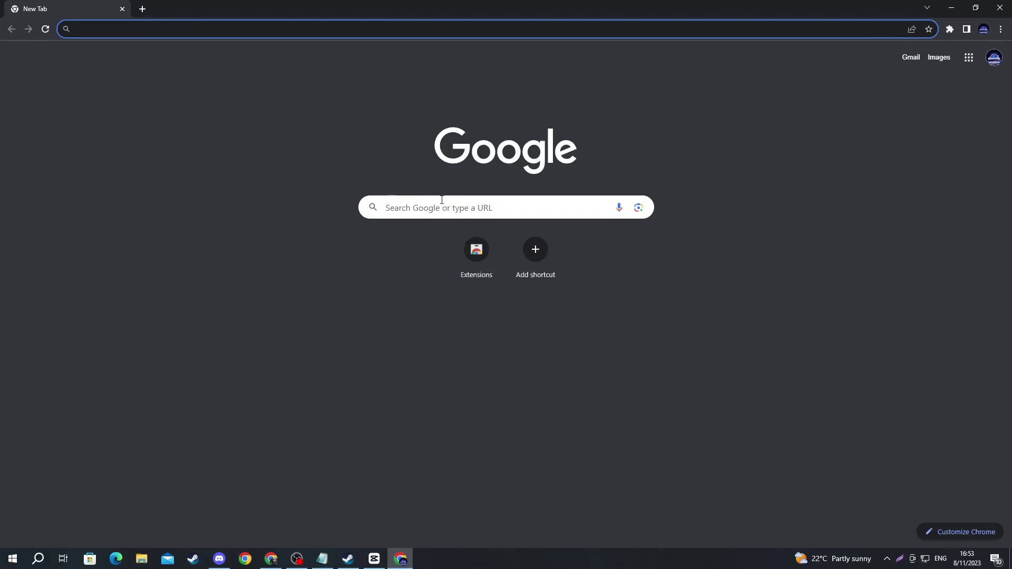
pyautogui.click(443, 201)
pyautogui.write('goog')
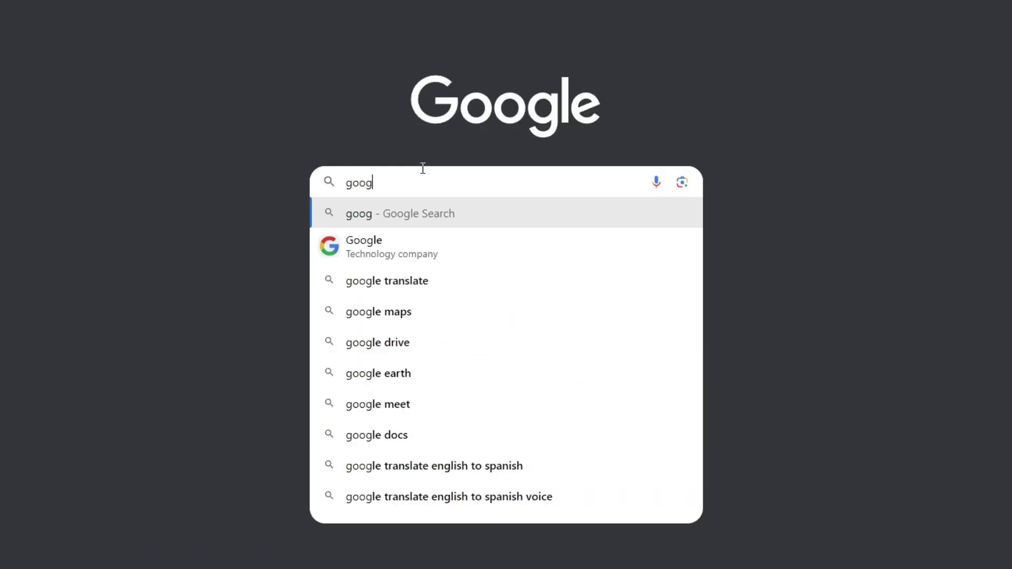
pyautogui.write('le drive')
pyautogui.press('Return')
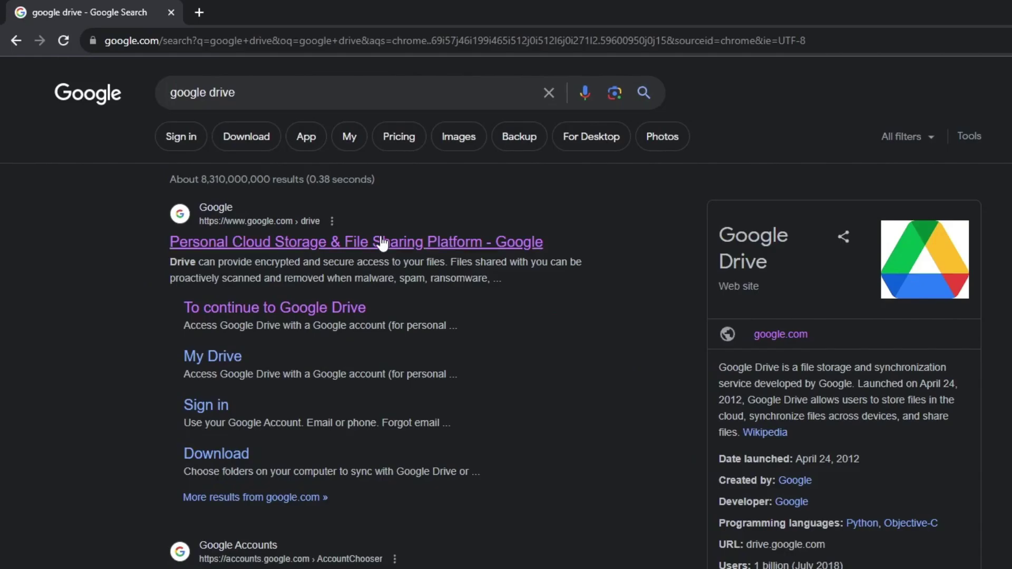
# Open Google Drive's My Drive from the results and verify the signed-in account.
pyautogui.click(382, 243)
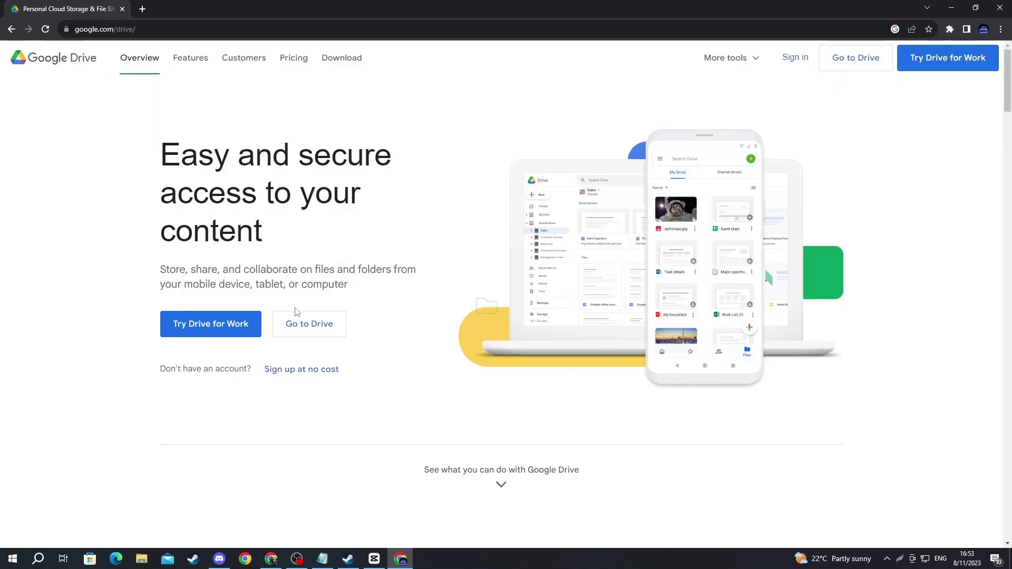
pyautogui.click(310, 327)
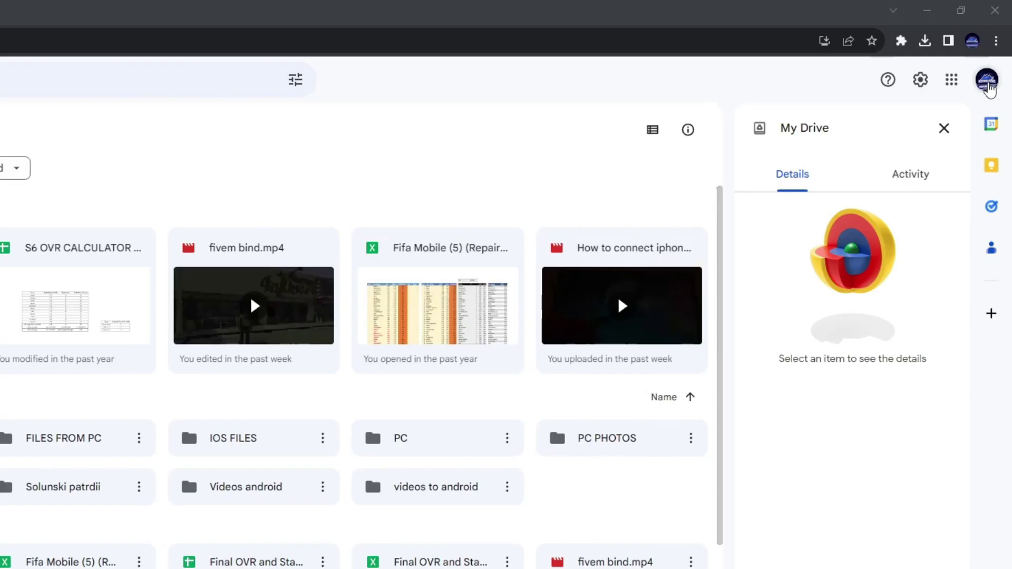
pyautogui.click(988, 85)
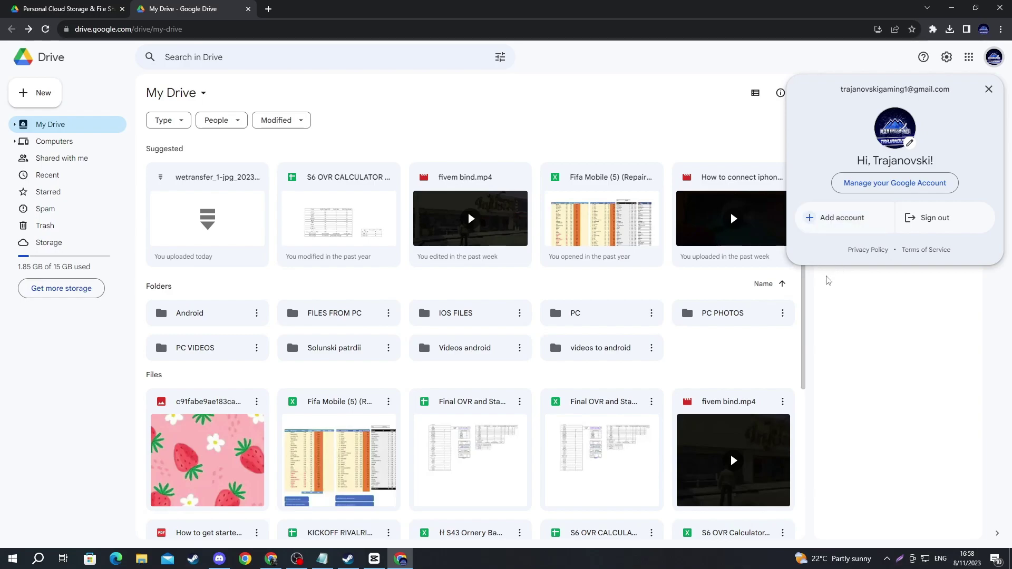
pyautogui.click(683, 271)
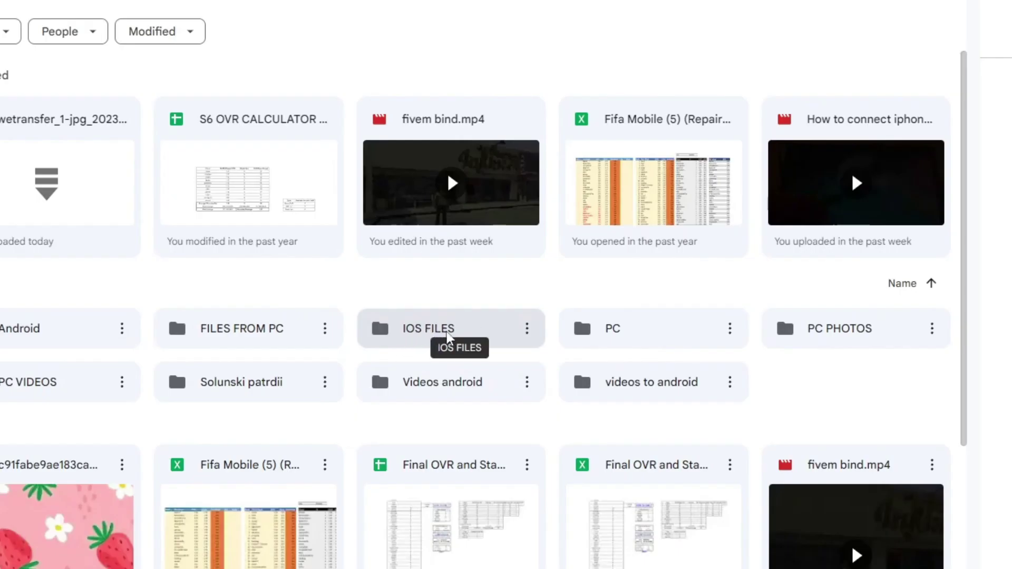
# Open IOS FILES and download the WeTransfer zip from its actions menu.
pyautogui.doubleClick(447, 331)
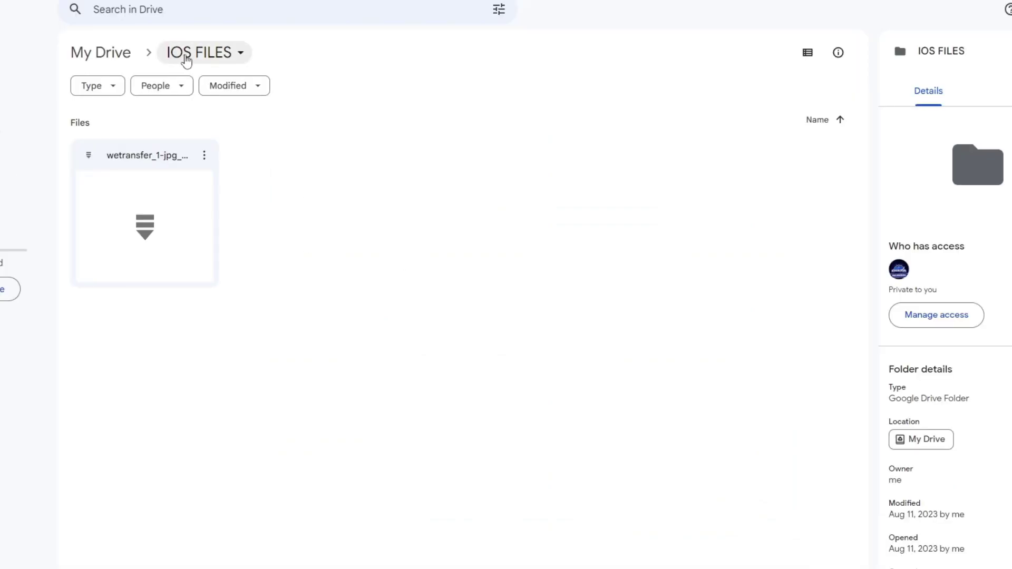
pyautogui.click(186, 61)
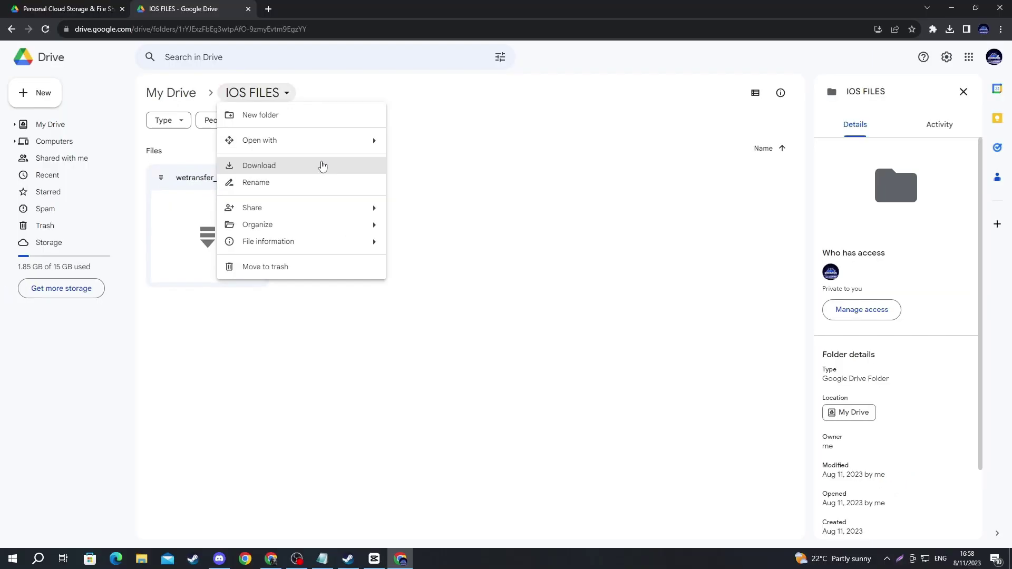
pyautogui.click(322, 166)
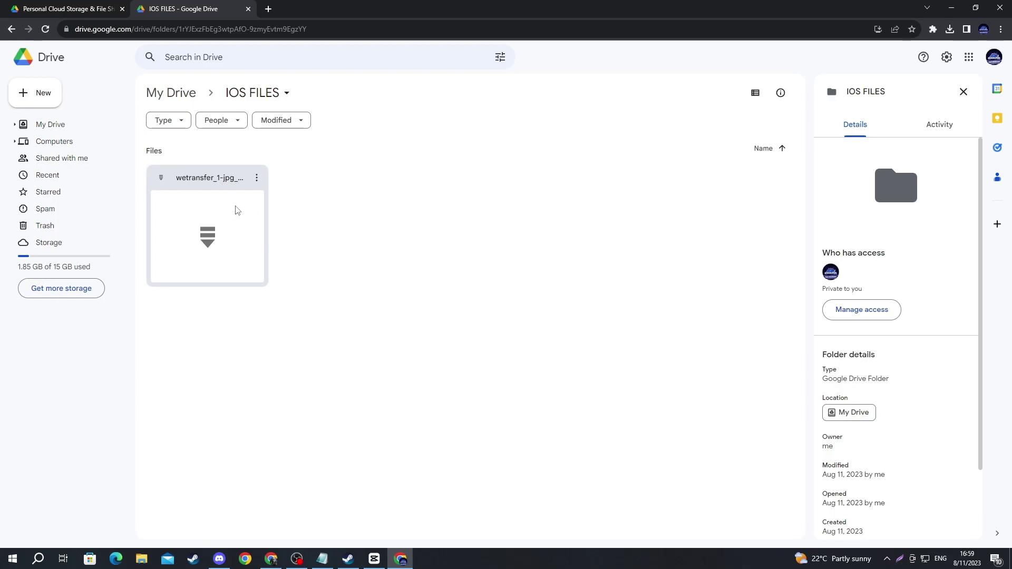
pyautogui.click(257, 178)
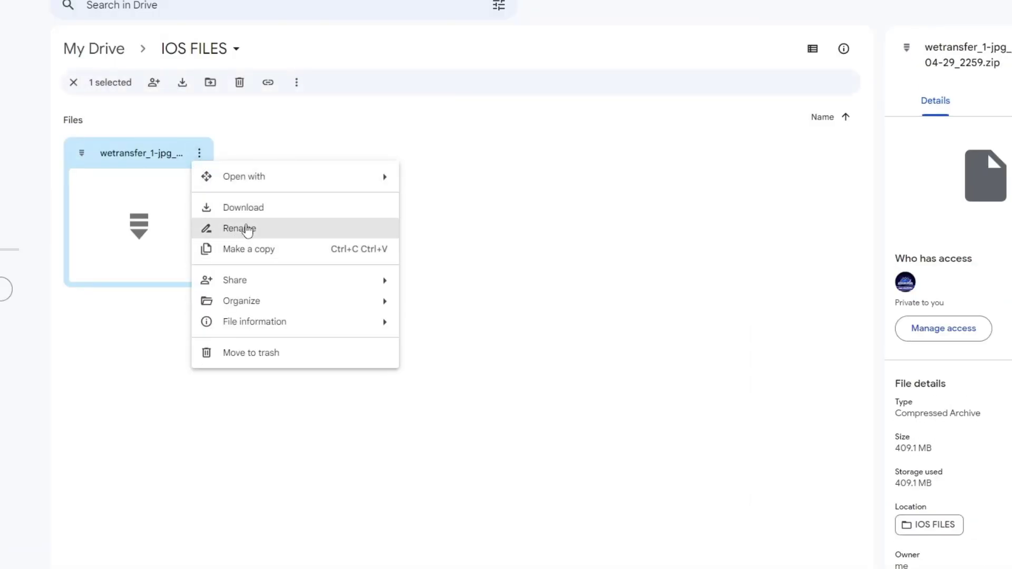
pyautogui.click(309, 207)
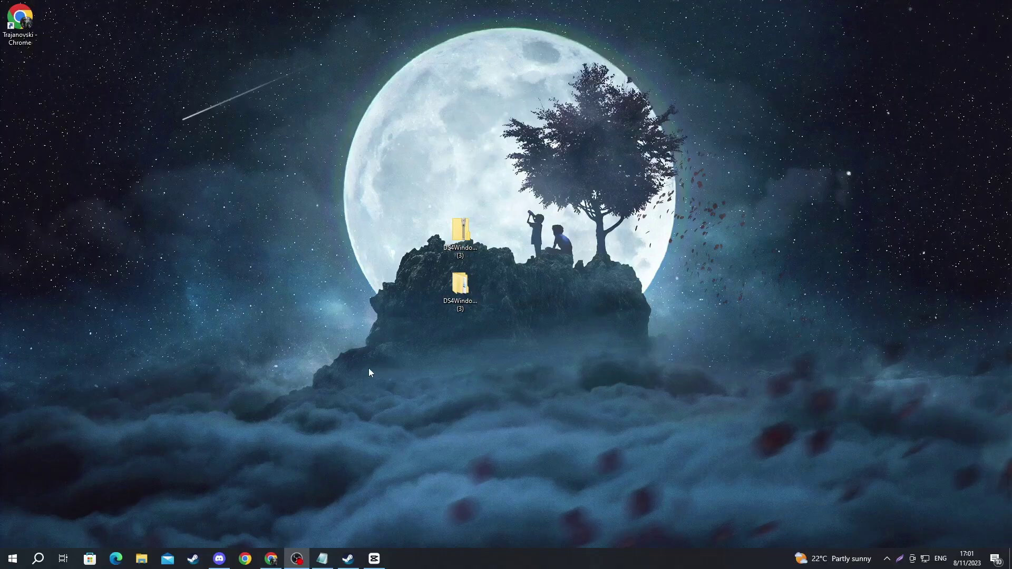
pyautogui.click(141, 559)
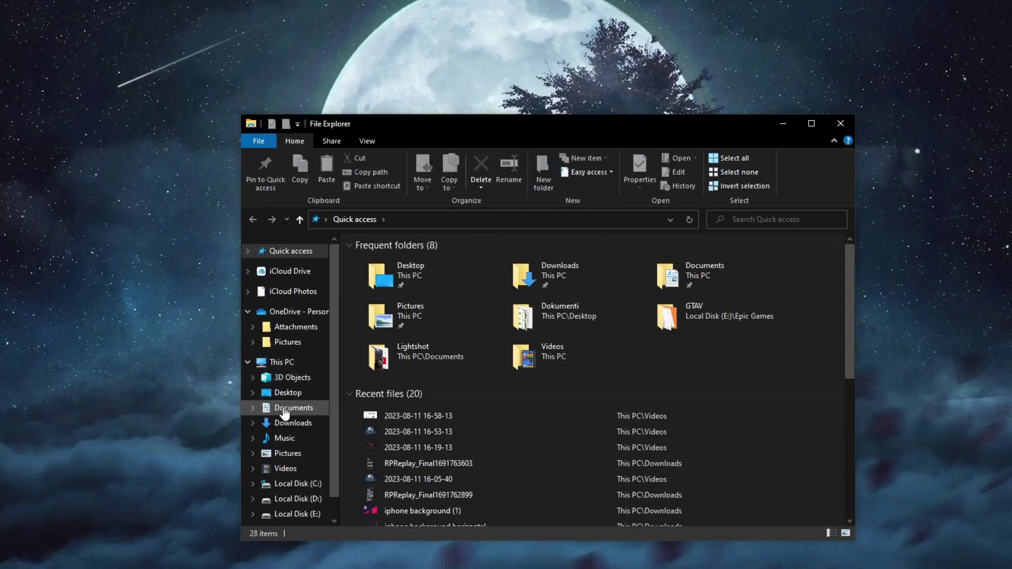
pyautogui.click(289, 423)
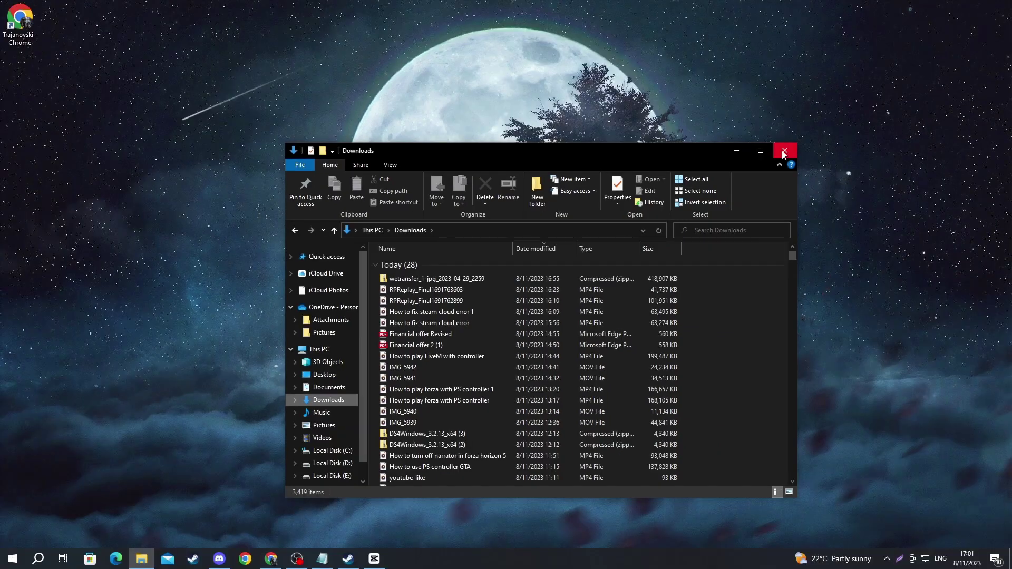
pyautogui.click(784, 152)
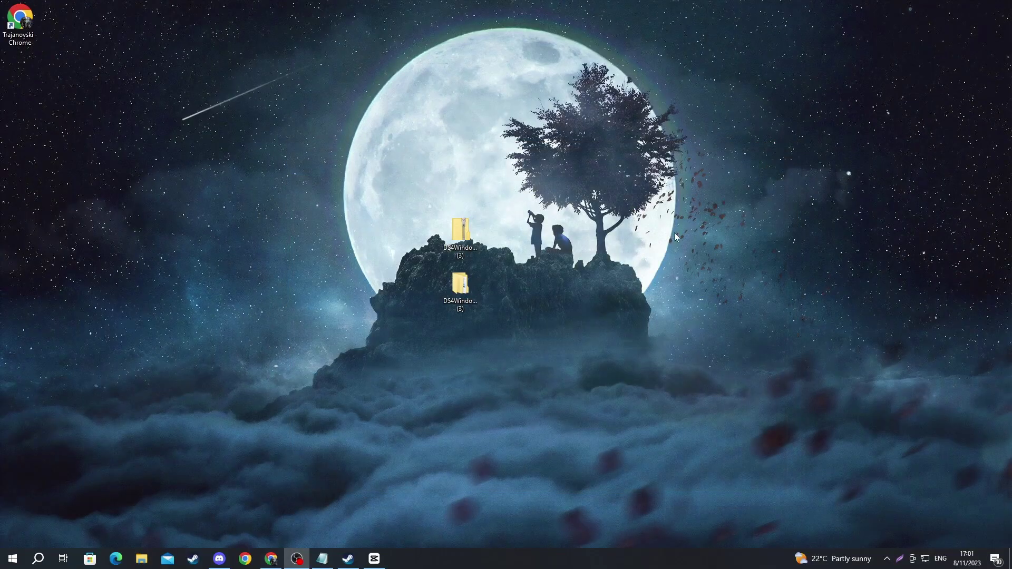